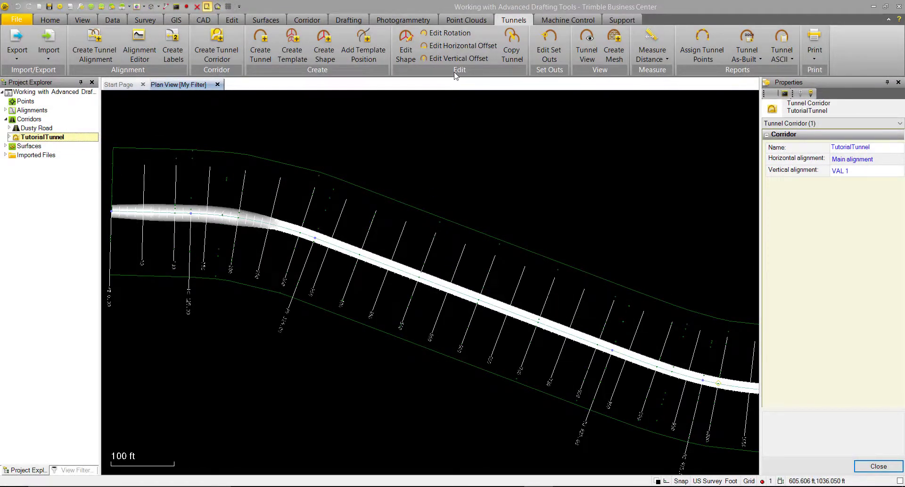
# In Edit Rotation, add a first row with station 0 and rotation 20°, keeping the default horizontal center.
pyautogui.click(455, 33)
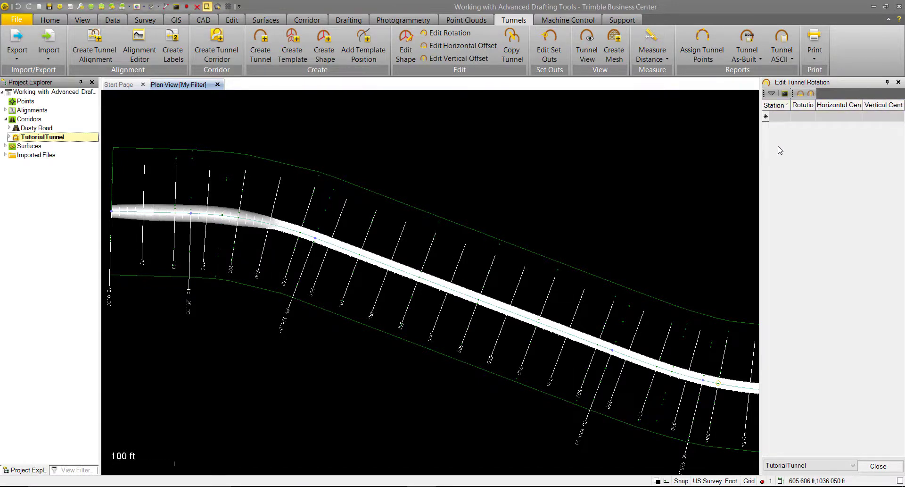
pyautogui.click(783, 117)
pyautogui.write('0')
pyautogui.press('Tab')
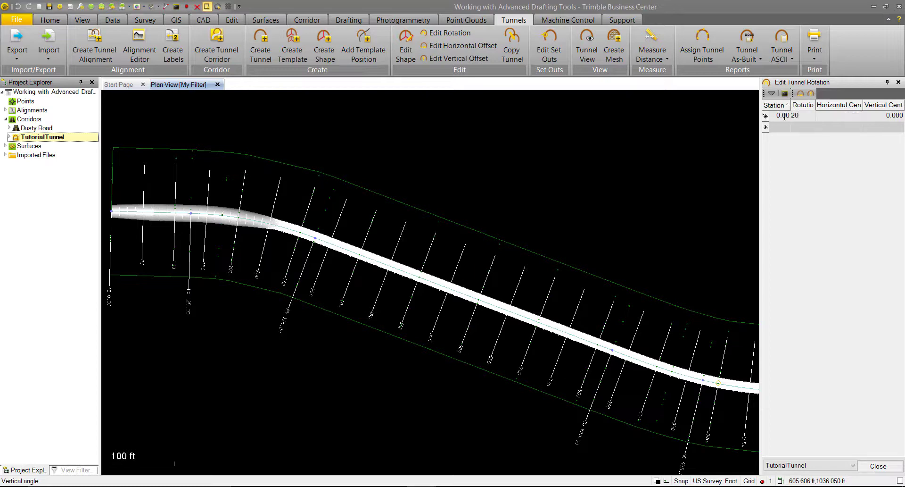
pyautogui.write('20')
pyautogui.press('Tab')
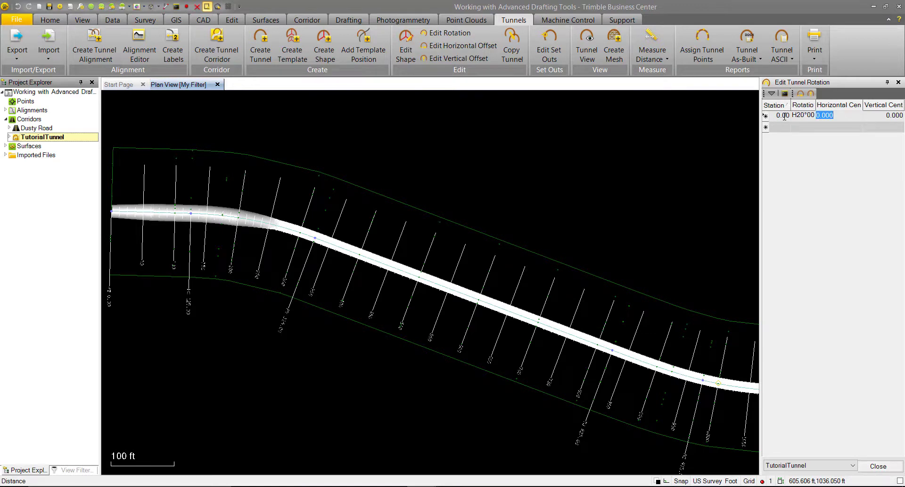
pyautogui.press('Tab')
pyautogui.press('Tab')
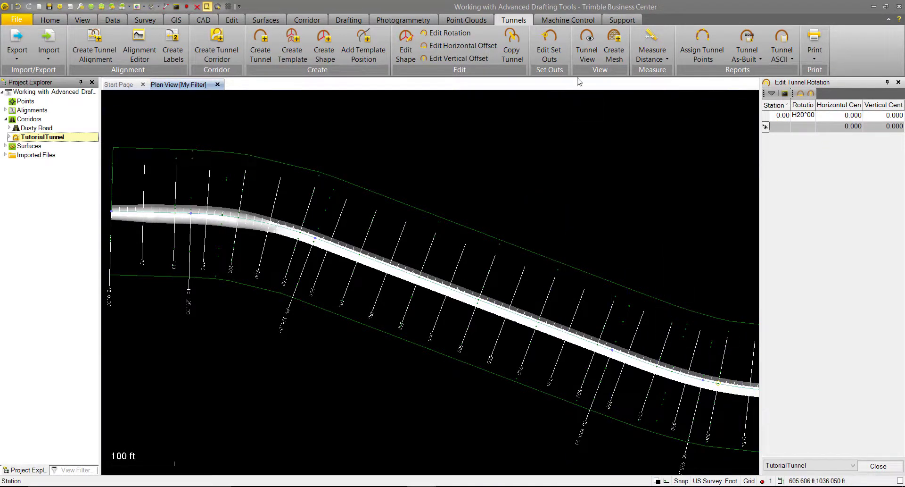
# Show the Tunnel View and slide to station 59.43 to check the H20°00 cross-section.
pyautogui.click(587, 49)
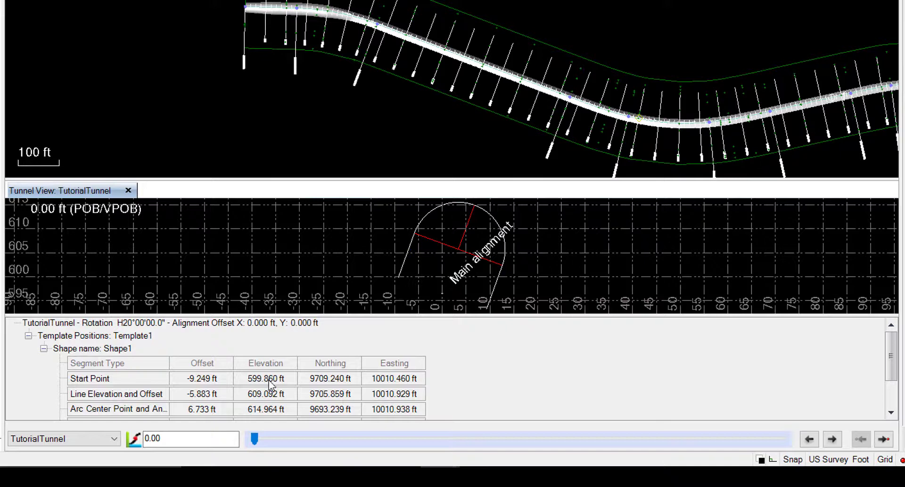
pyautogui.moveTo(253, 442)
pyautogui.mouseDown()
pyautogui.moveTo(782, 446)
pyautogui.moveTo(269, 446)
pyautogui.mouseUp()
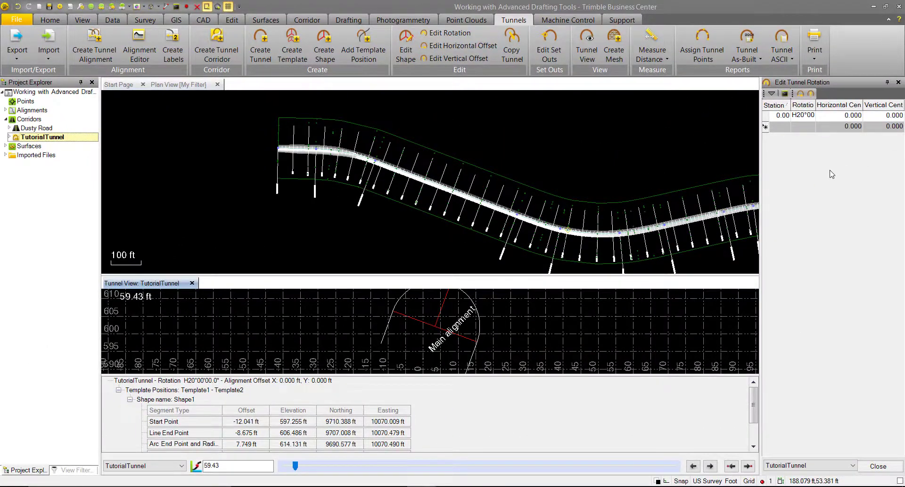
# Pan the plan view near station 250 and add a 250.0 entry with zero rotation.
pyautogui.click(794, 118)
pyautogui.scroll(5, 309, 136)
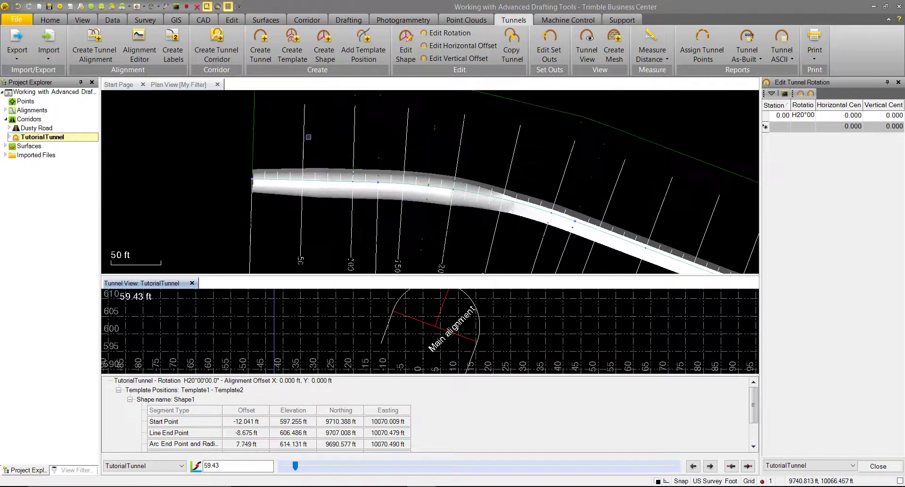
pyautogui.moveTo(272, 182); pyautogui.dragTo(254, 167, button='middle')
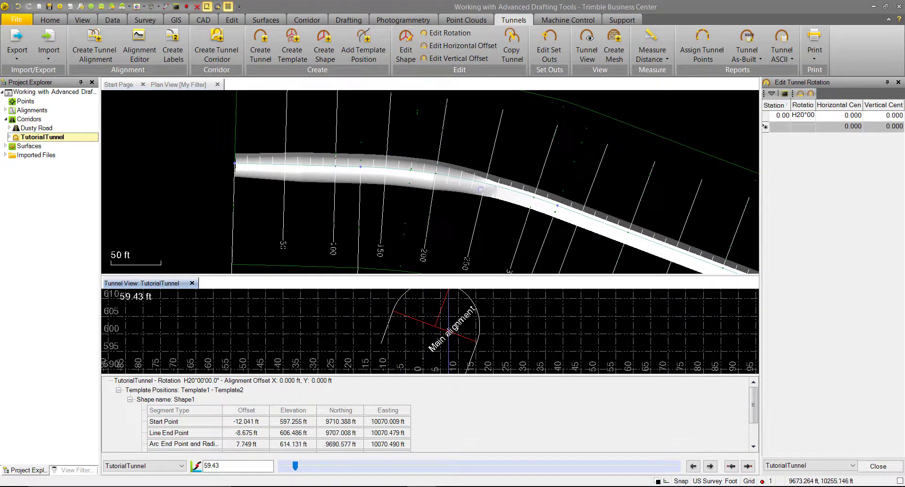
pyautogui.click(787, 127)
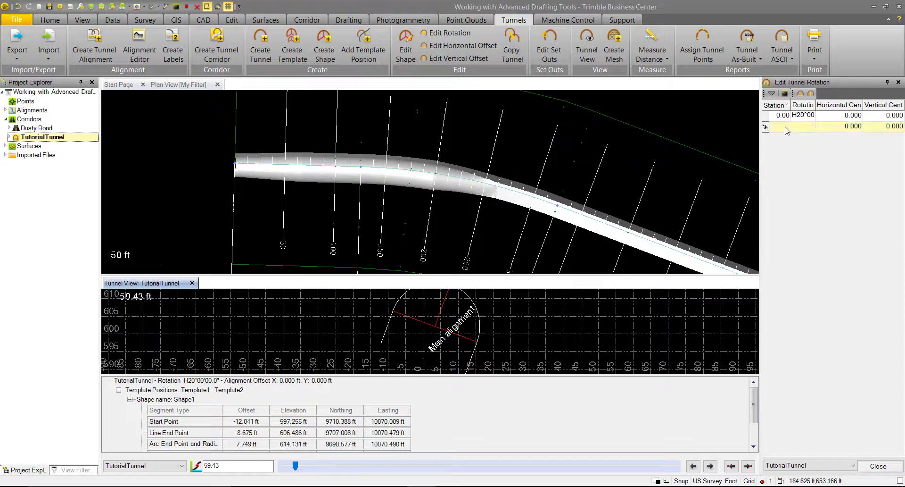
pyautogui.write('25')
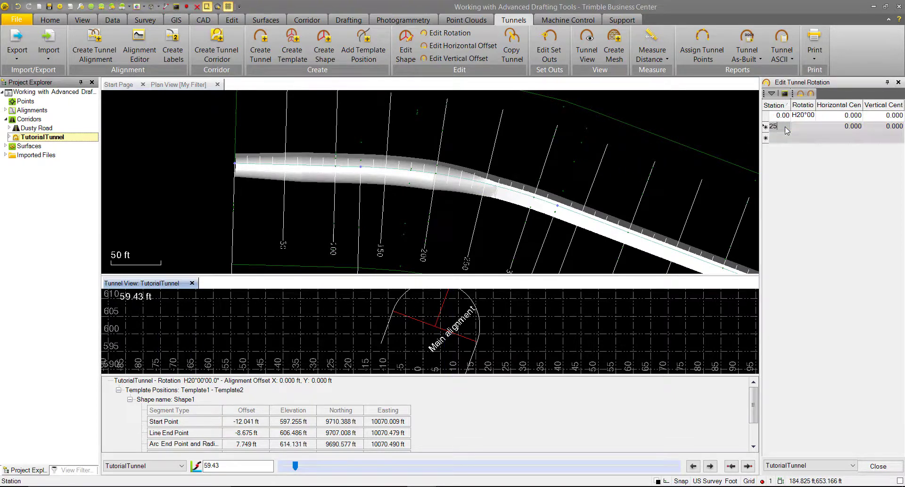
pyautogui.write('0.0')
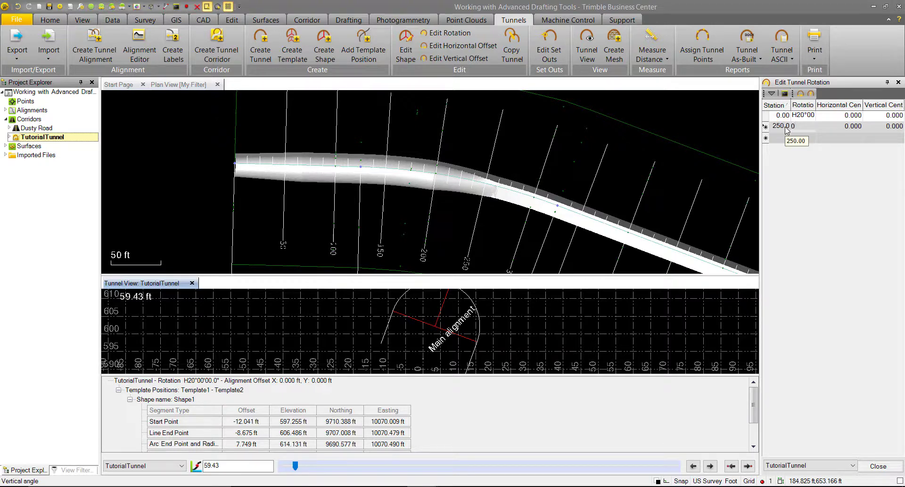
pyautogui.press('Return')
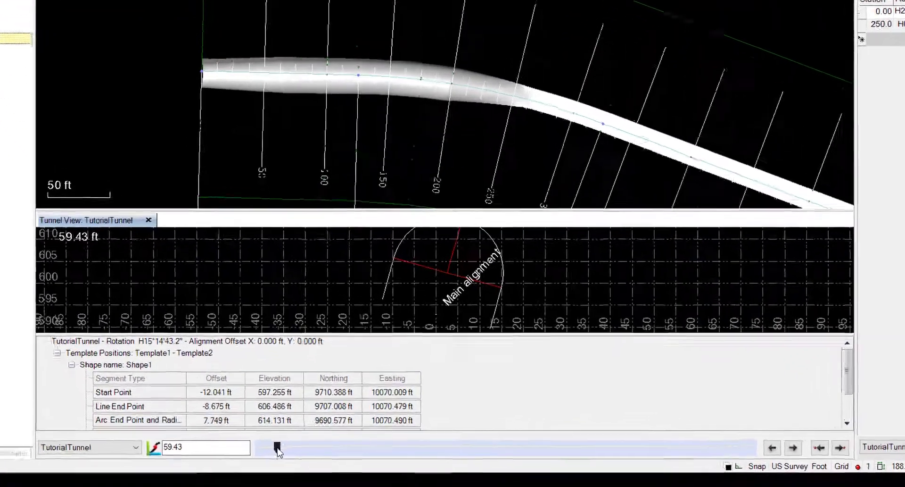
pyautogui.moveTo(277, 448)
pyautogui.mouseDown()
pyautogui.moveTo(260, 450)
pyautogui.moveTo(270, 441)
pyautogui.moveTo(322, 442)
pyautogui.moveTo(262, 445)
pyautogui.moveTo(290, 440)
pyautogui.mouseUp()
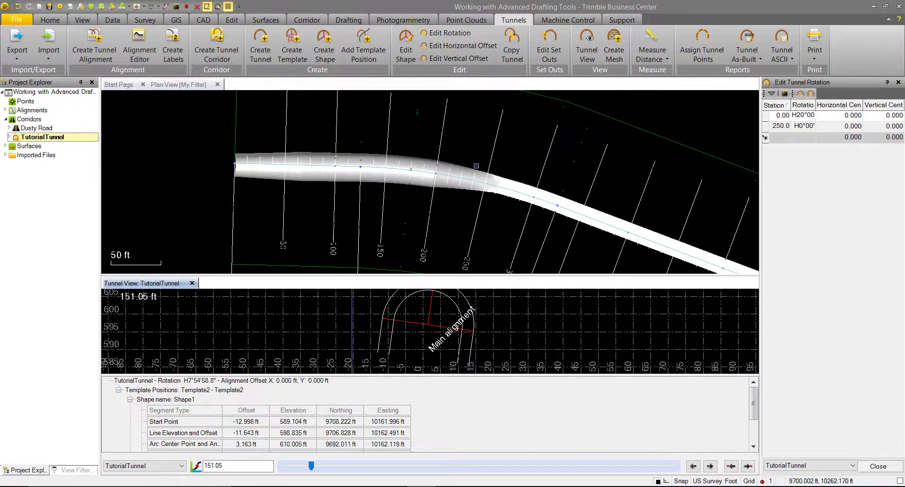
# Insert a station 249.99 entry with 20° rotation ahead of the 250.0 zero-rotation row.
pyautogui.click(780, 137)
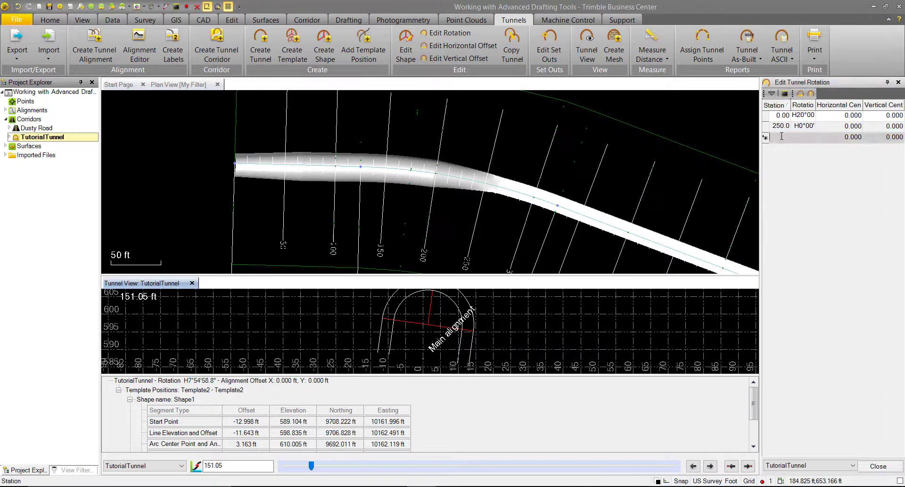
pyautogui.write('249.99')
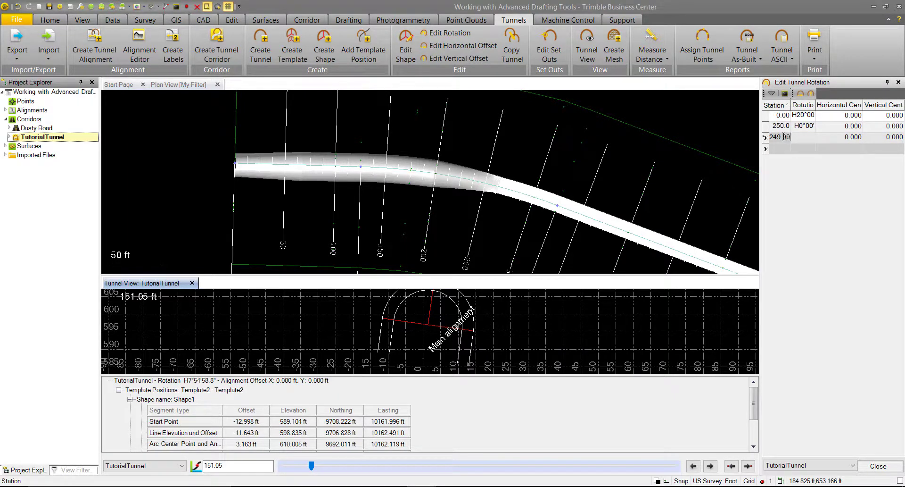
pyautogui.press('Tab')
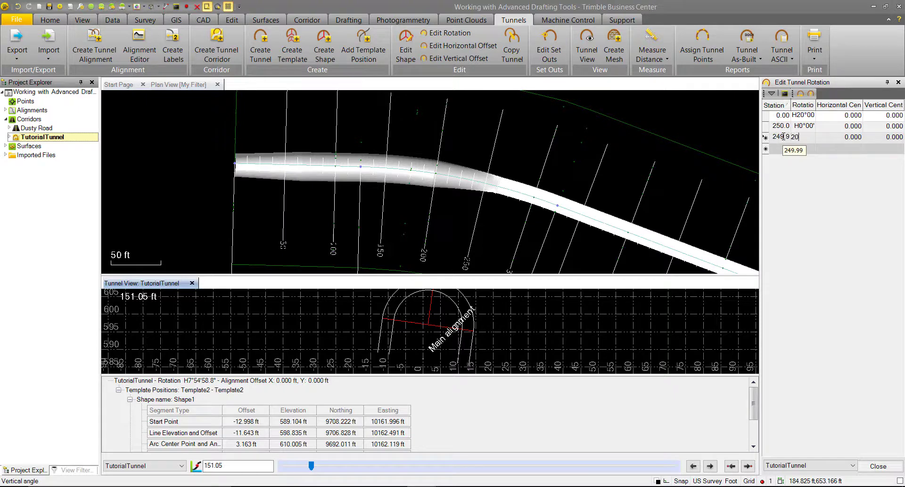
pyautogui.write('20°00')
pyautogui.press('Tab')
pyautogui.press('Return')
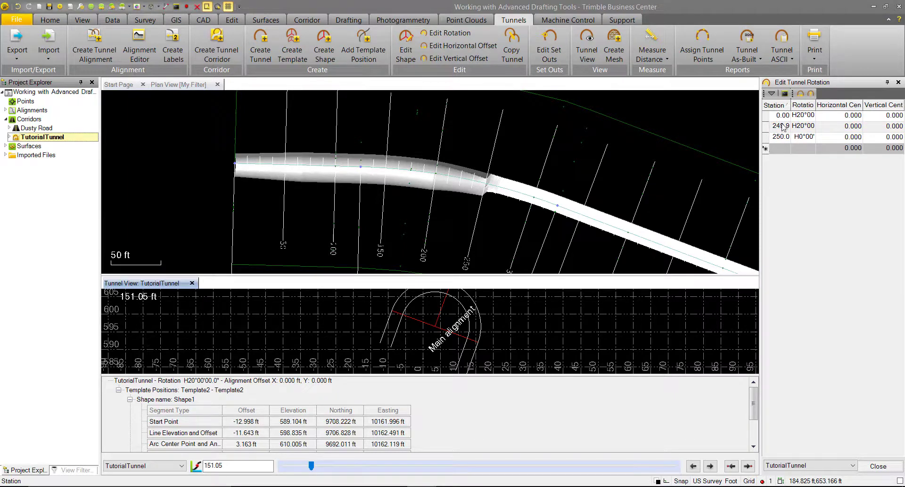
pyautogui.moveTo(311, 466)
pyautogui.mouseDown()
pyautogui.moveTo(281, 466)
pyautogui.moveTo(329, 466)
pyautogui.mouseUp()
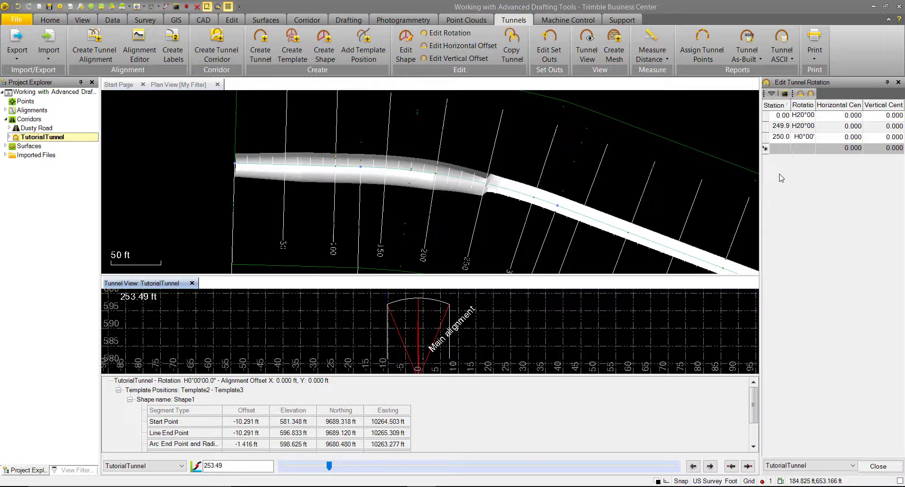
# Change the zero-rotation entry's station from 250.0 to 260.0 and preview station 250.54.
pyautogui.click(779, 152)
pyautogui.click(777, 141)
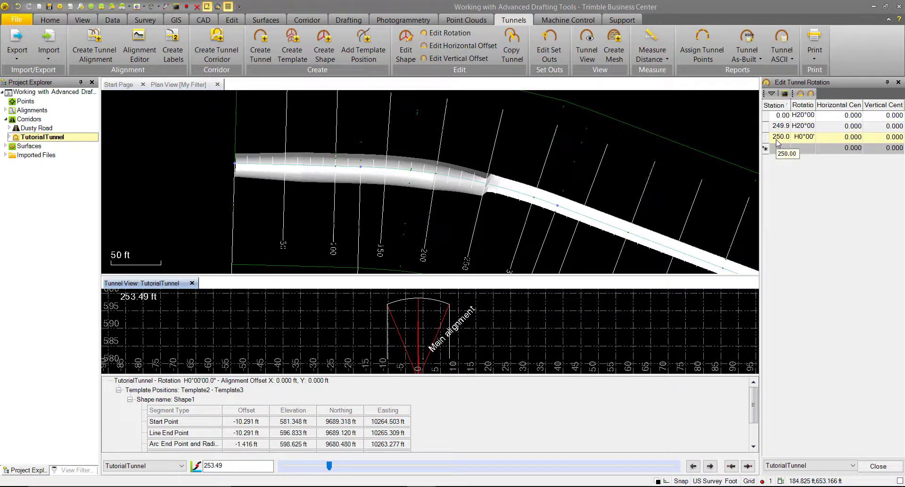
pyautogui.click(781, 138)
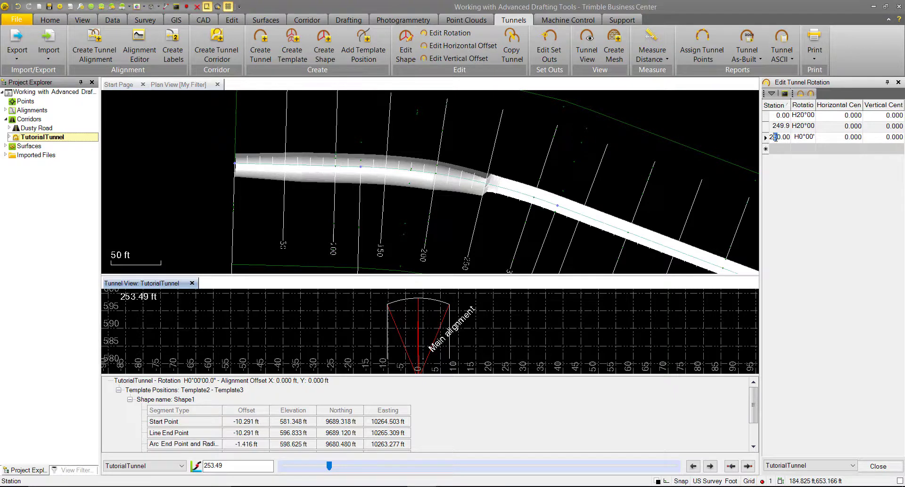
pyautogui.press('Up')
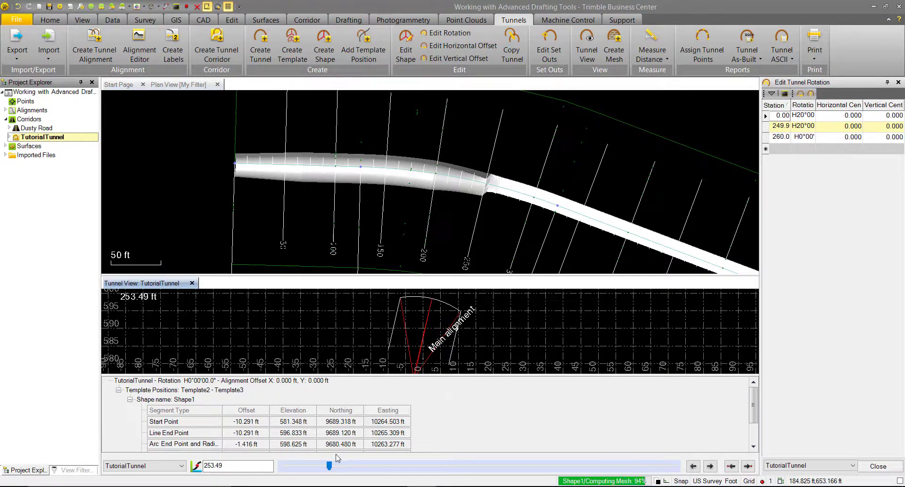
pyautogui.moveTo(329, 465); pyautogui.dragTo(345, 470)
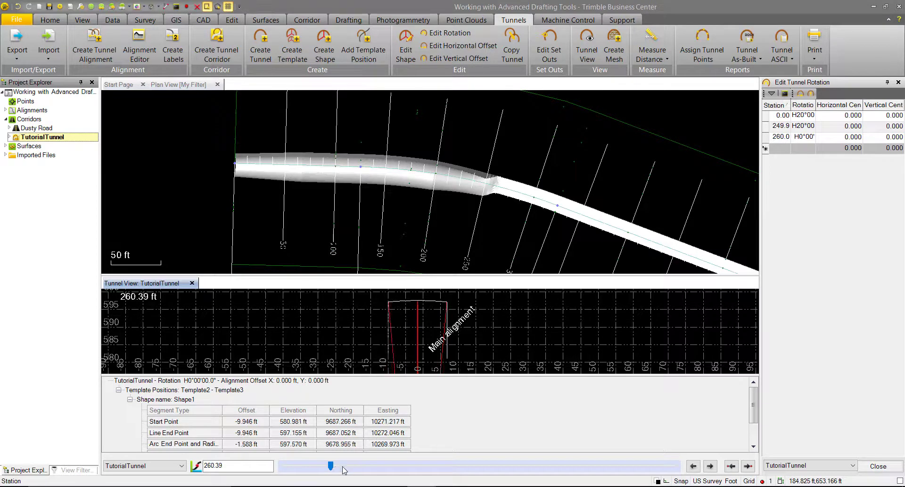
# Replace the 249.99 entry's H20°00 rotation with 10%, stored as H5°42'38.1".
pyautogui.click(799, 126)
pyautogui.doubleClick(812, 126)
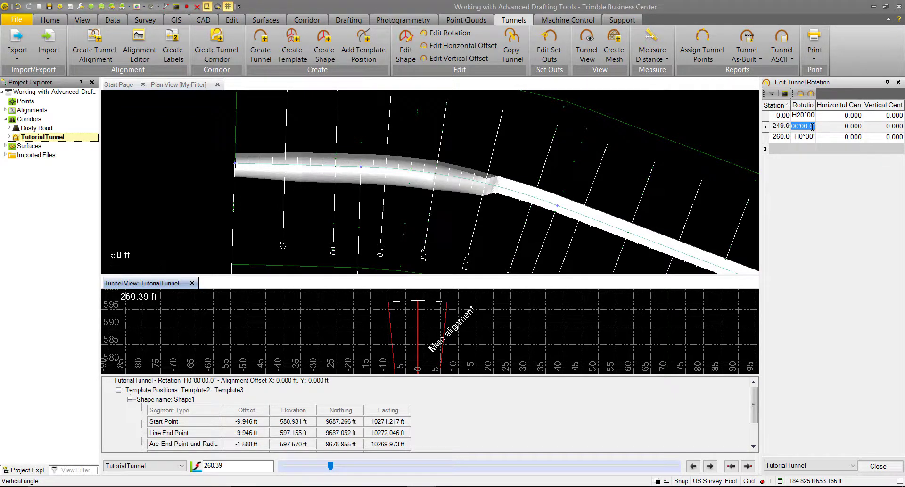
pyautogui.write('10%')
pyautogui.press('Tab')
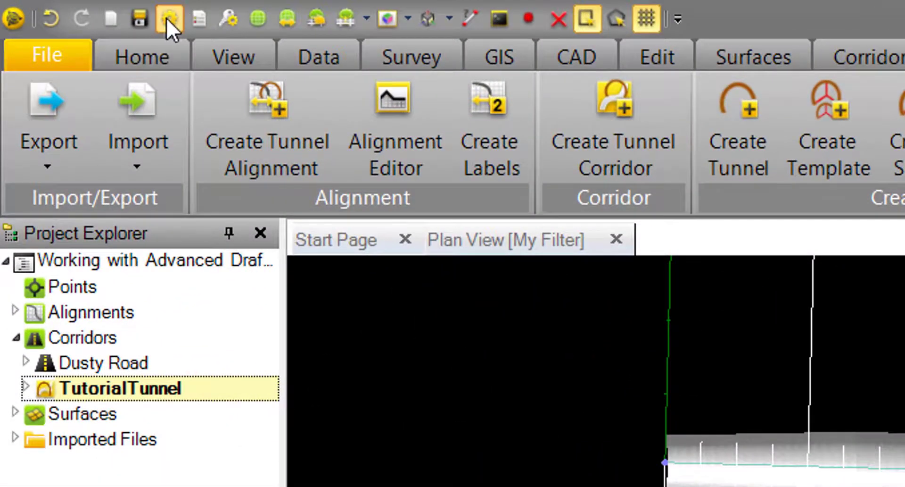
# In Project Settings > Units > Vertical Angle, set Display to Percent slope.
pyautogui.click(166, 18)
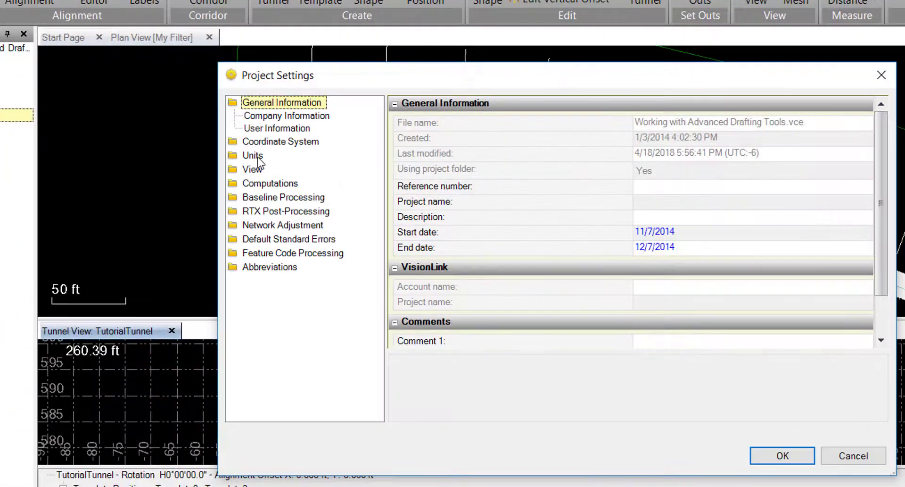
pyautogui.click(258, 157)
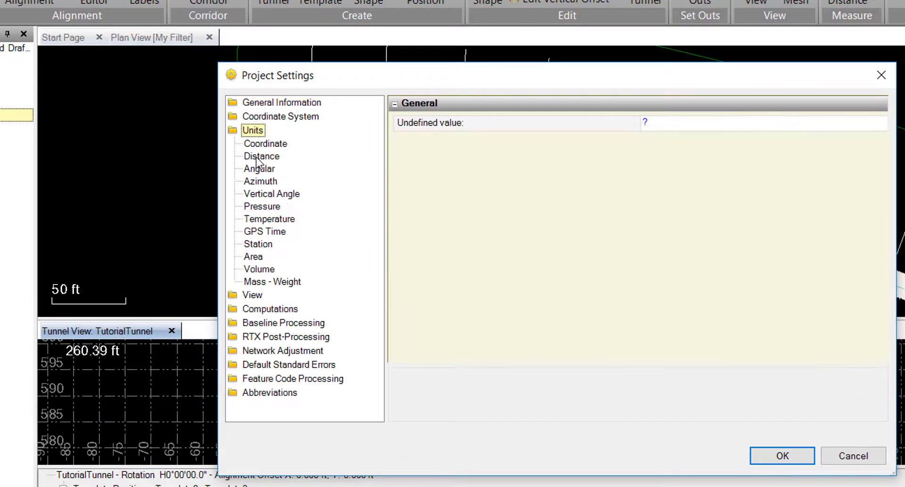
pyautogui.click(263, 195)
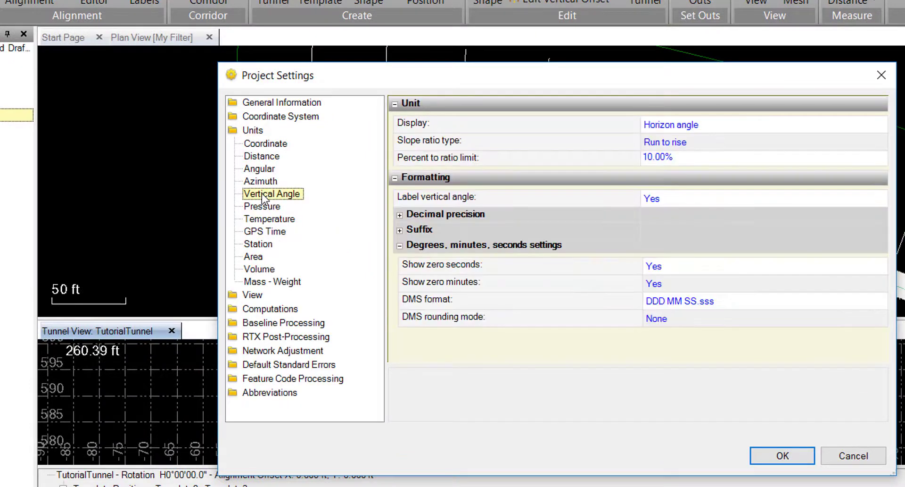
pyautogui.click(859, 125)
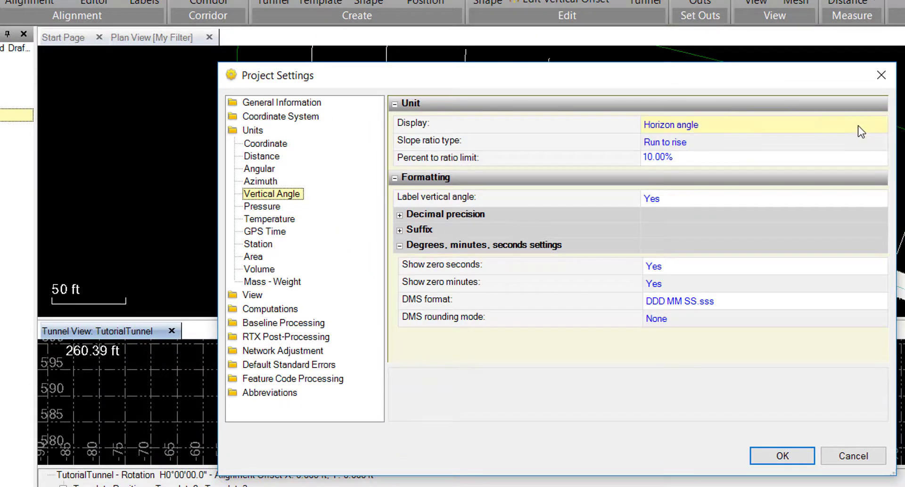
pyautogui.click(880, 124)
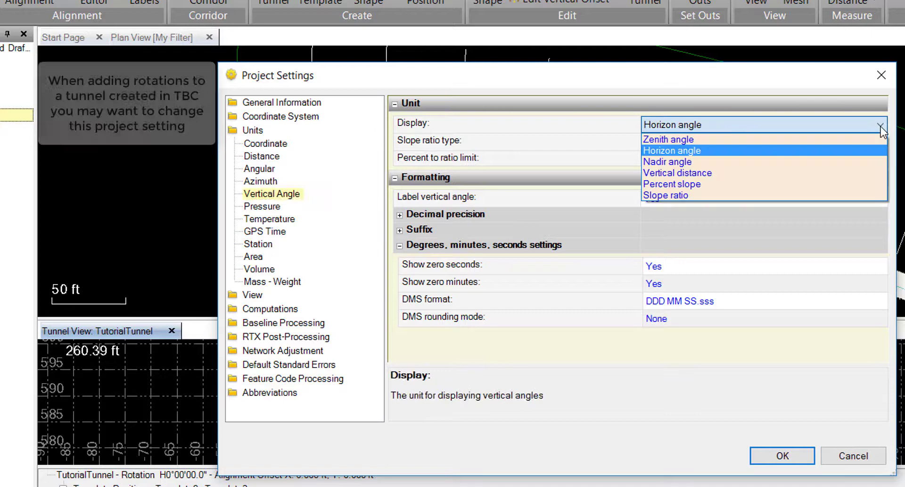
pyautogui.click(683, 184)
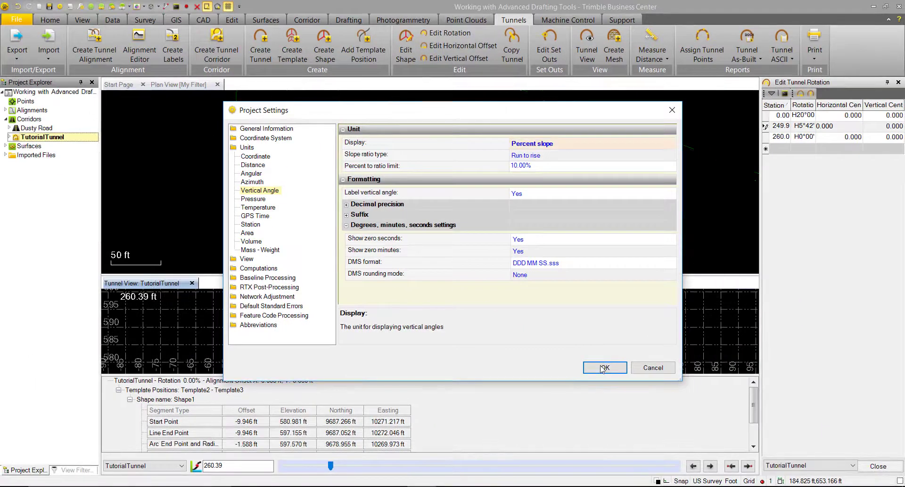
pyautogui.click(604, 368)
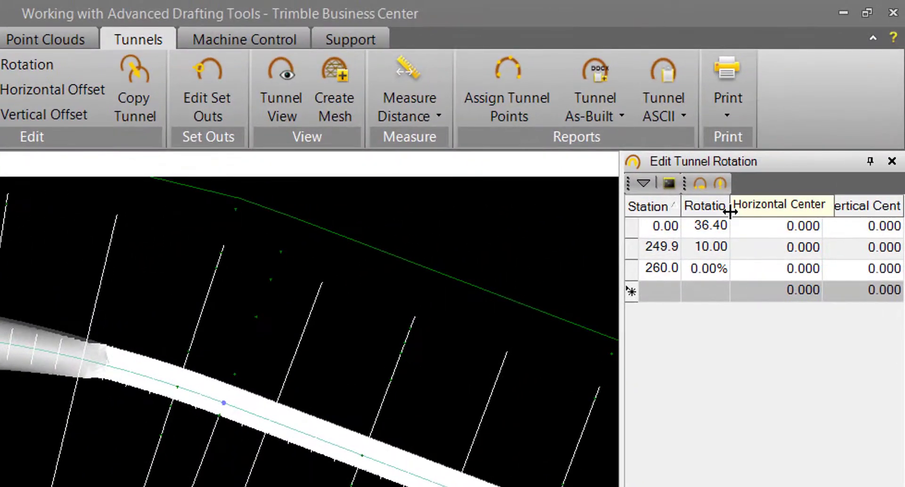
# Widen the Rotation column and preview station 159.25, showing an interpolated 19.25% rotation.
pyautogui.moveTo(730, 206); pyautogui.dragTo(750, 206)
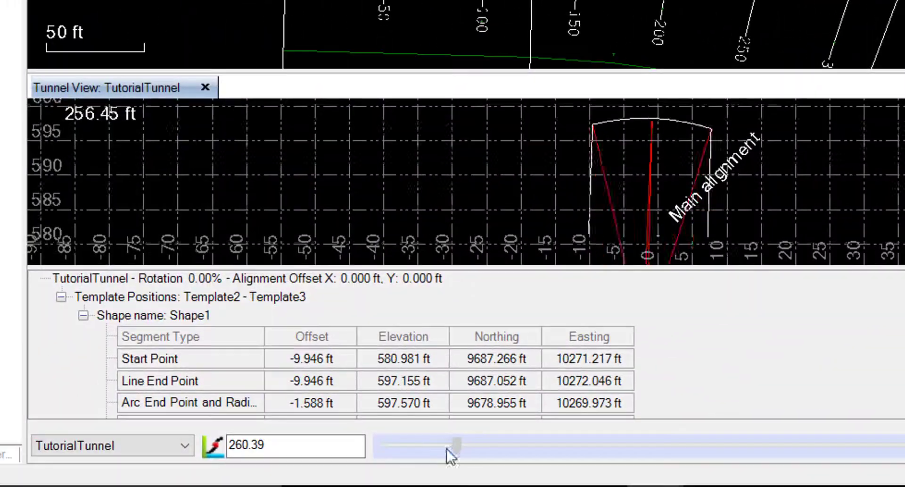
pyautogui.moveTo(449, 448); pyautogui.dragTo(442, 445)
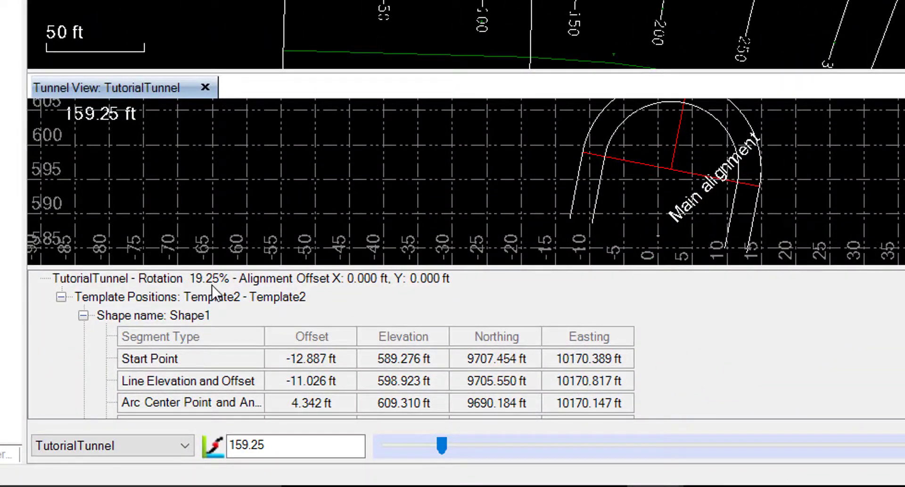